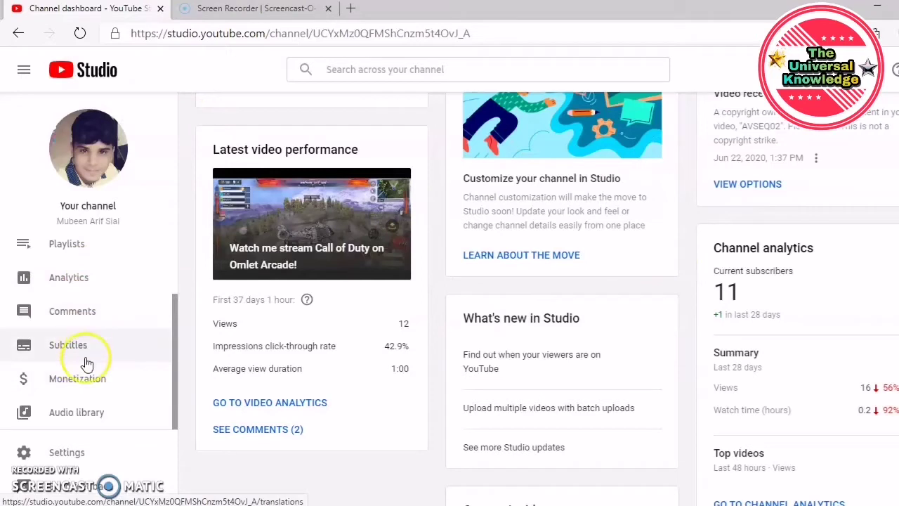
In the channel's basic info settings, add a keyword made of the channel owner's first name followed by "urdu poetry".
left_click(94, 452)
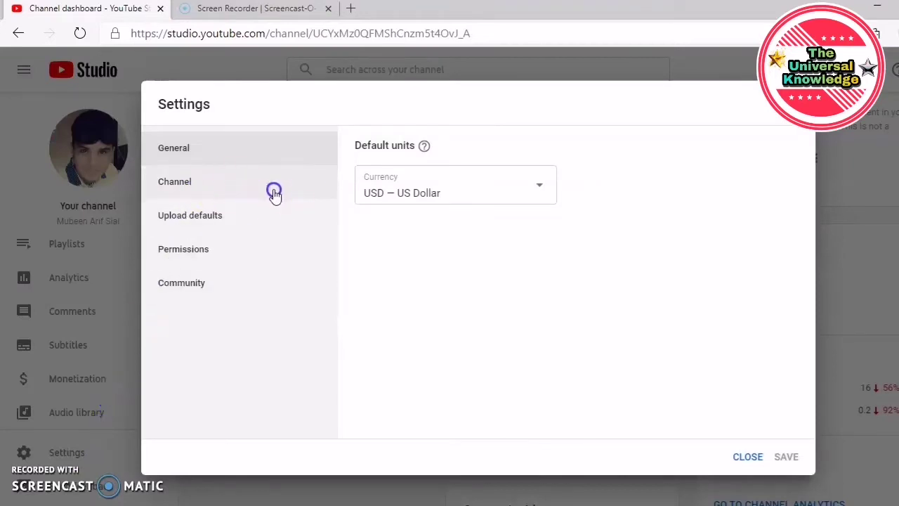
left_click(210, 184)
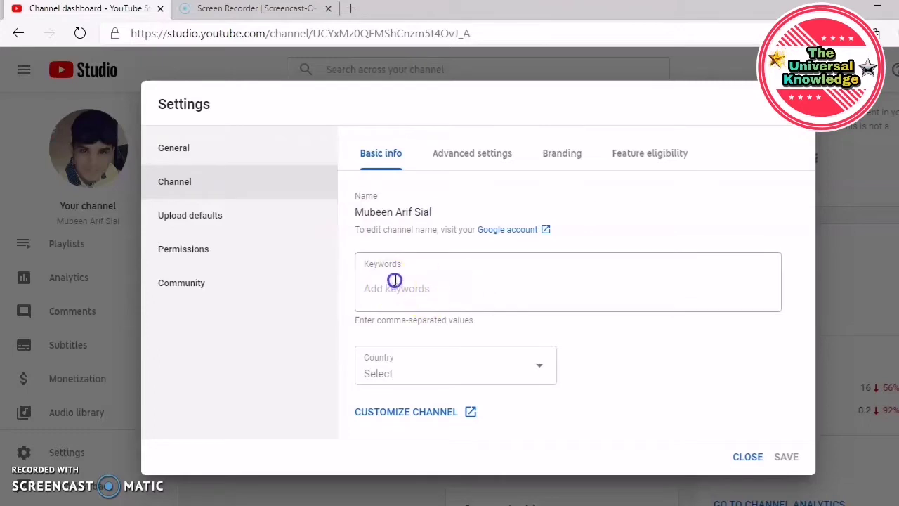
left_click(498, 278)
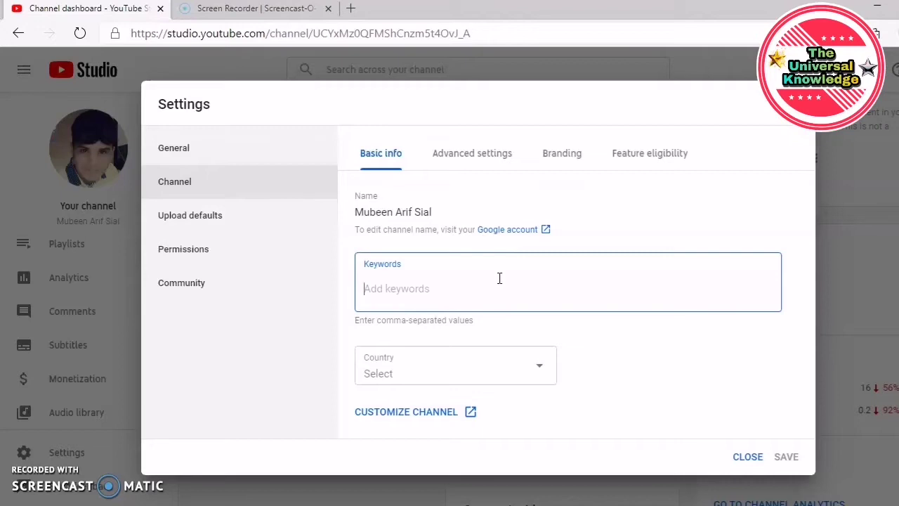
type("mubeen urdu po")
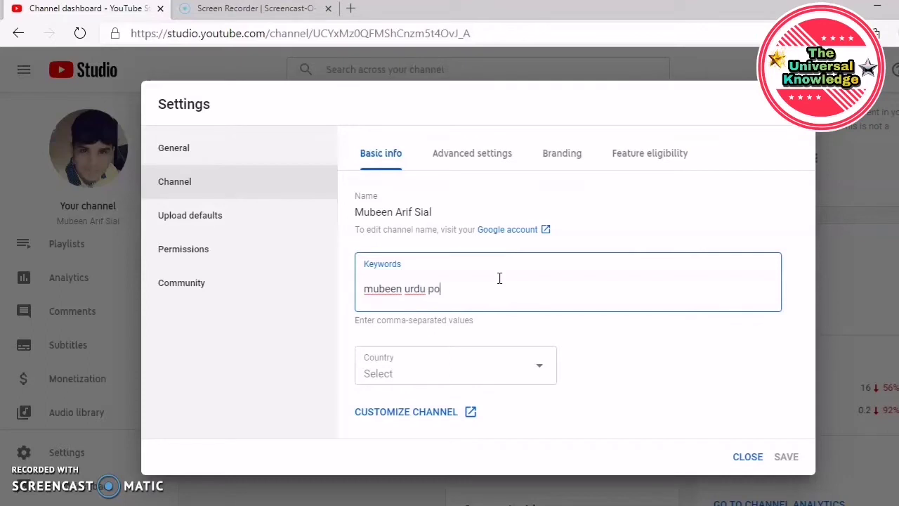
type("etry")
key("Return")
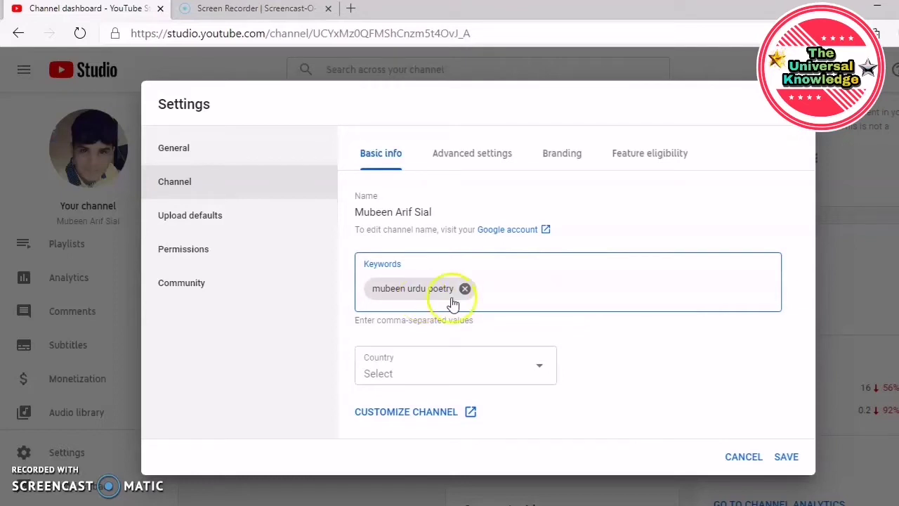
Add two more channel keywords: the owner's first name followed by "poetry", and that first name placed between "urdu" and "poetry".
left_click(558, 298)
type("mubeen ")
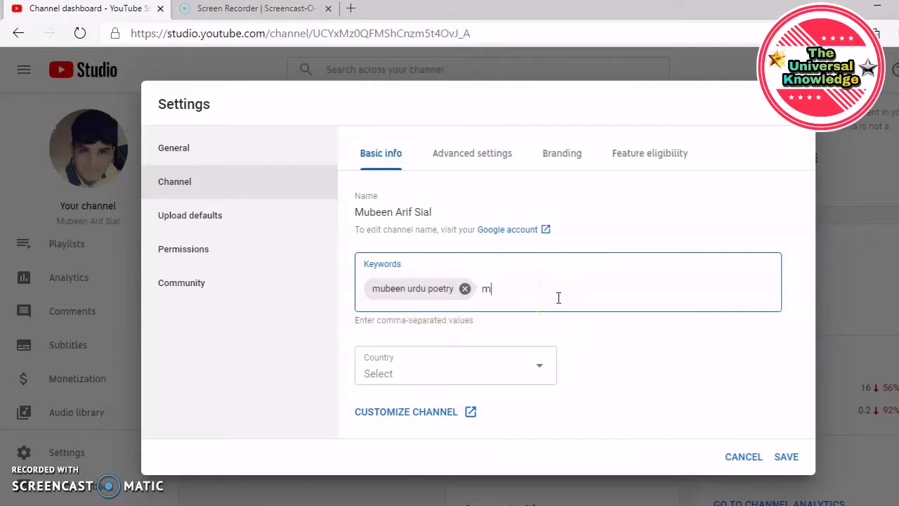
type("poetry")
key("comma")
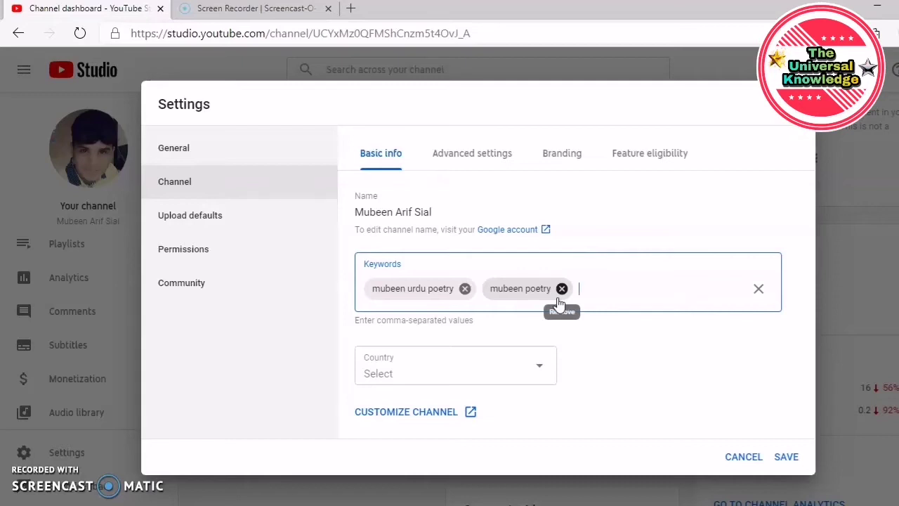
type("urdu mubeen po")
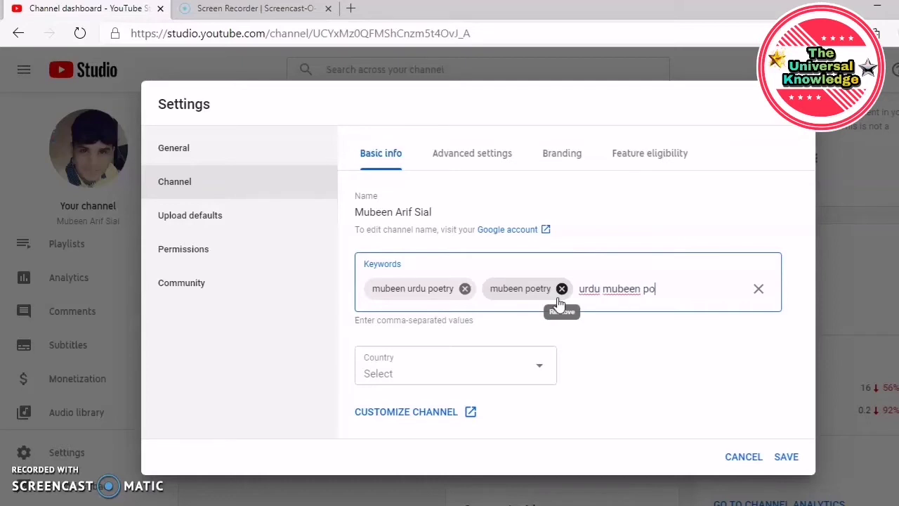
type("etry")
key("Return")
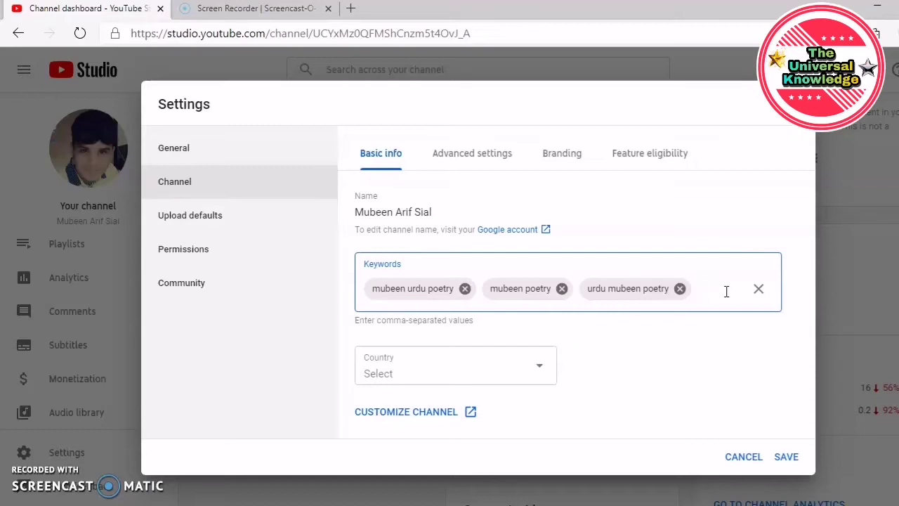
Add "urdu sad poetry" and "pakistan sad poetry" as separate channel keywords.
type("urdu sad")
type(" poetry")
key("Return")
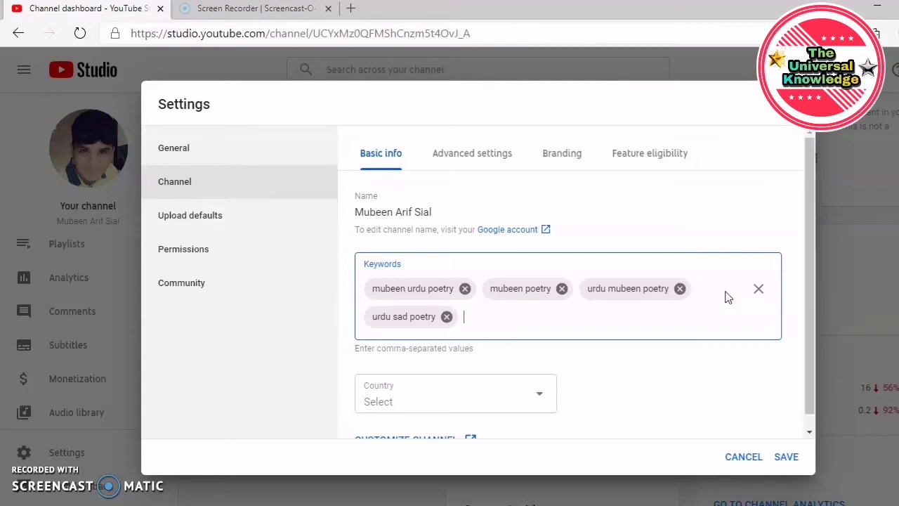
type("pakistan sad ")
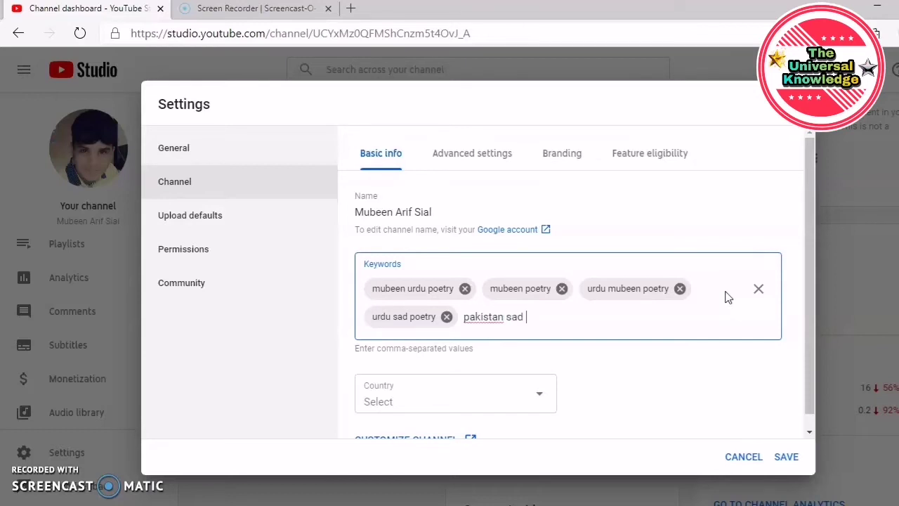
type("poetry")
key("Return")
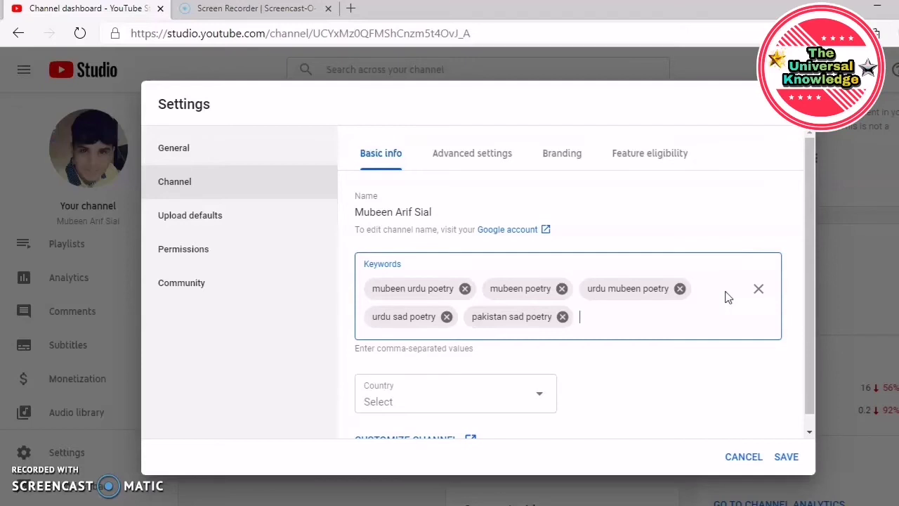
Add "urdu sadpoetry" and "hindi sad poetry" as separate channel keywords.
type("urdu sad poetry")
key("Return")
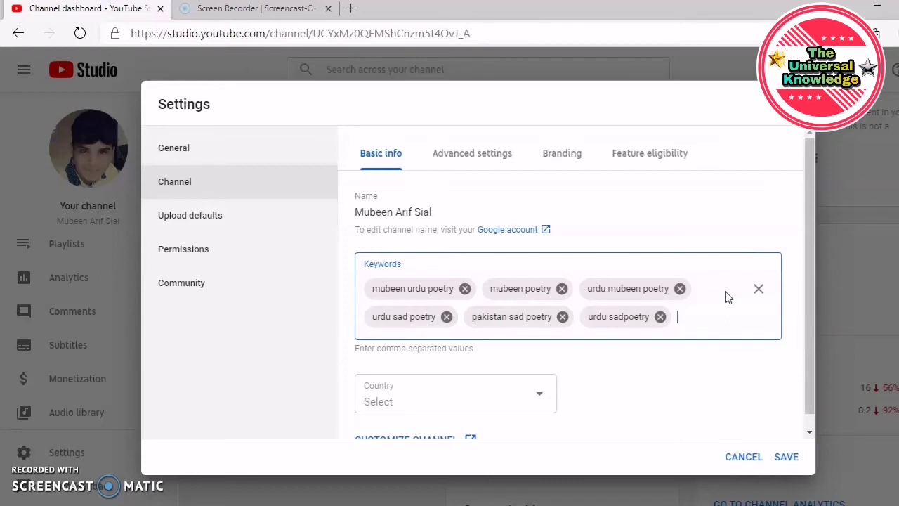
type("hindi ")
type("sad poe")
type("try")
key("Return")
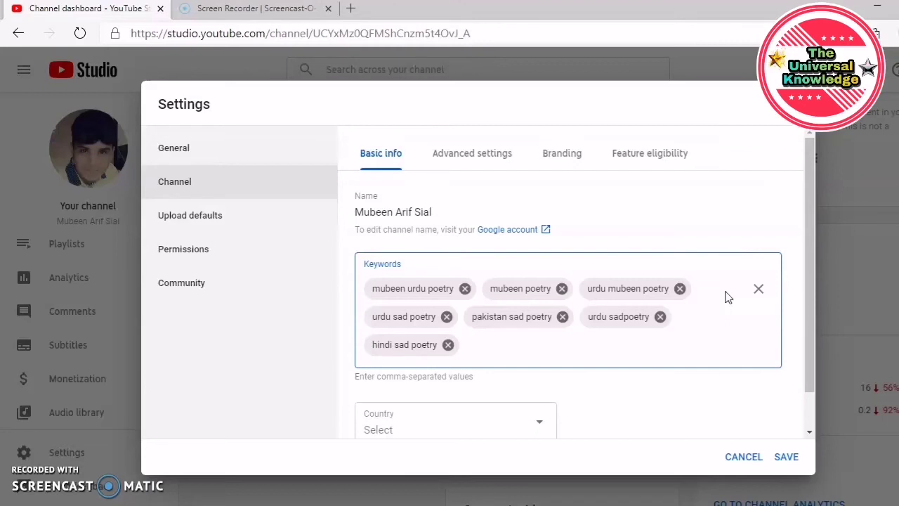
Add "urdu happy poetry" to the channel's keywords.
type("urdu happy poetry")
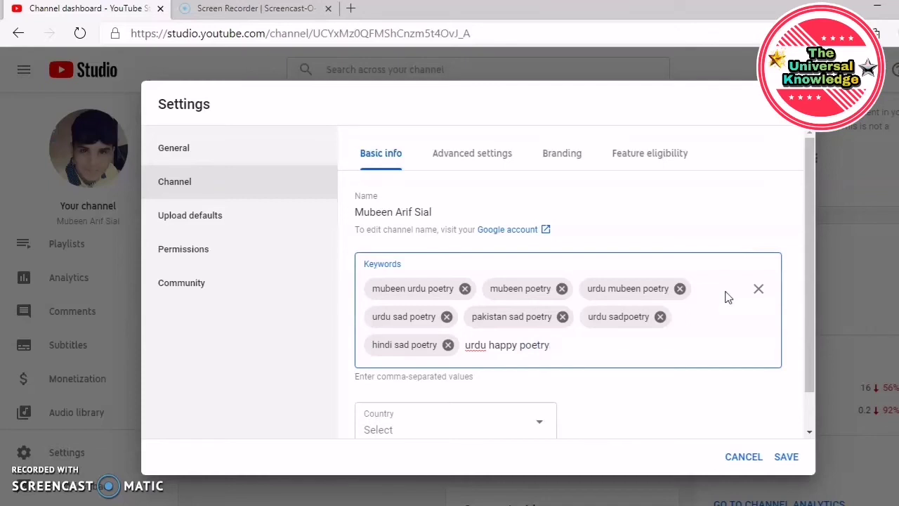
key("Return")
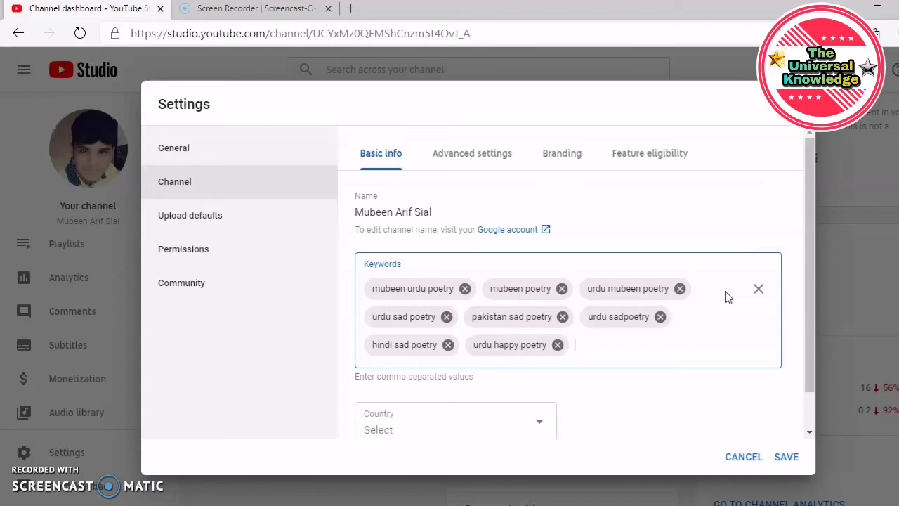
left_click(727, 298)
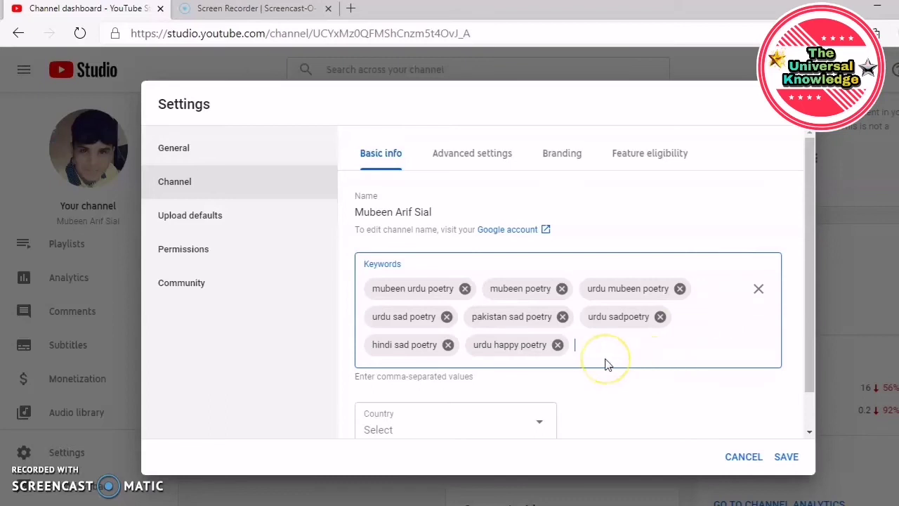